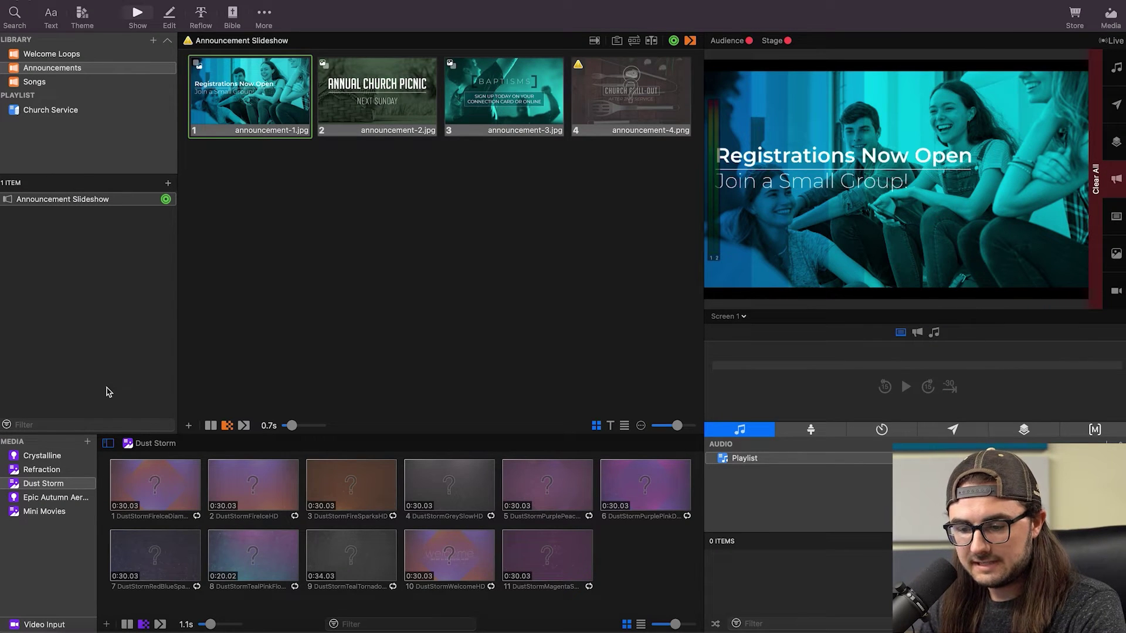
# Step: Create a new media playlist named Countdowns
pyautogui.click(88, 444)
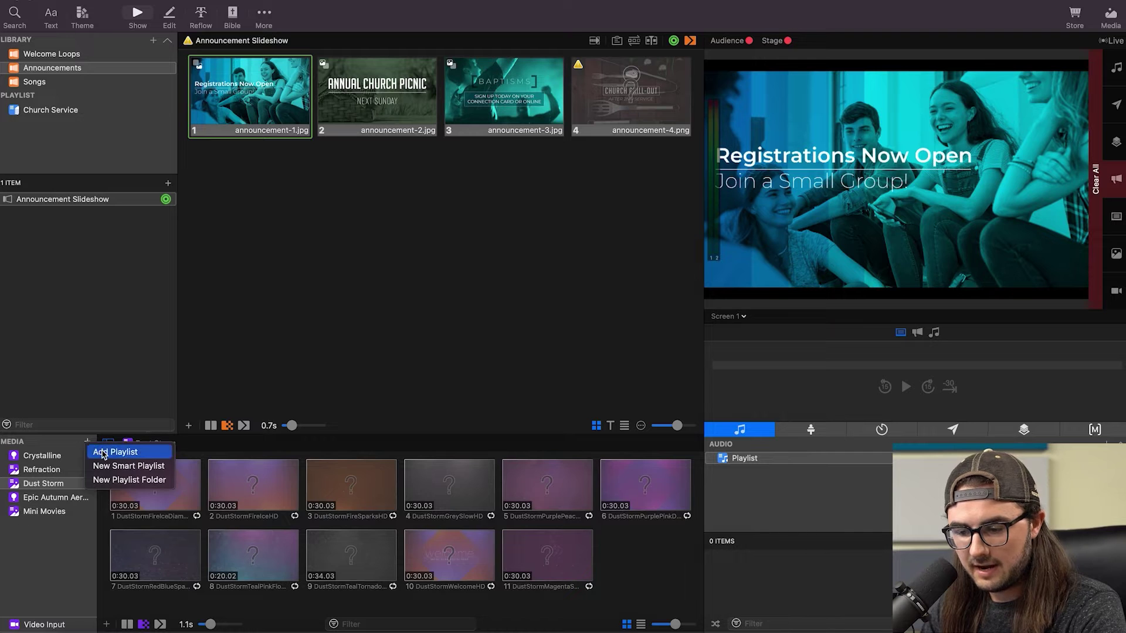
pyautogui.click(105, 450)
pyautogui.write('Countdowns')
pyautogui.press('Return')
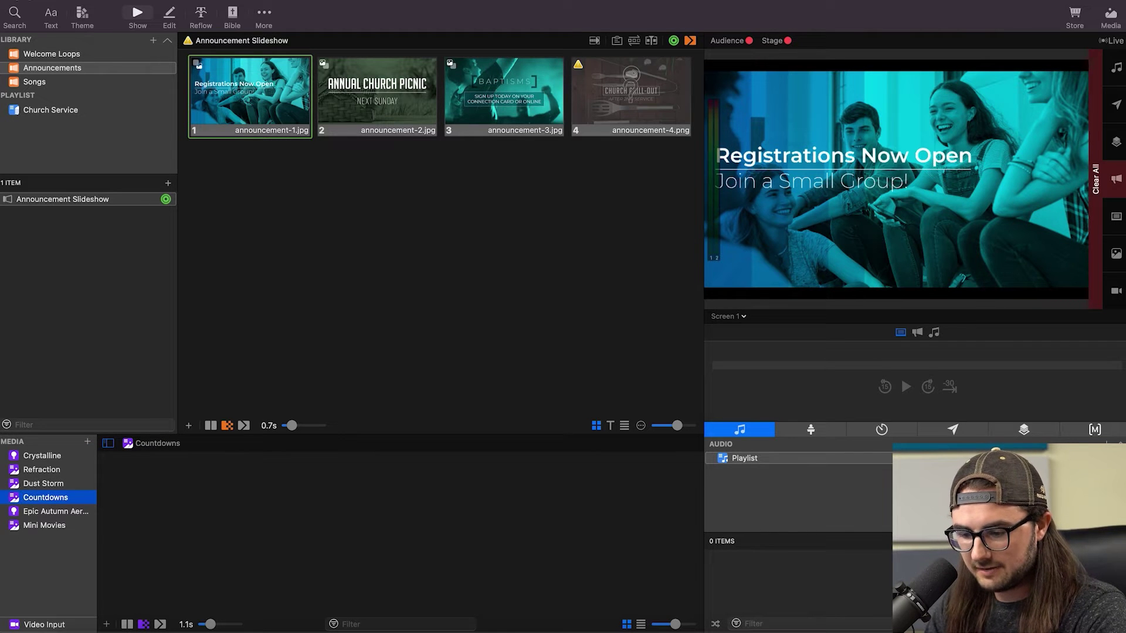
# Step: Import PaintFlowCountdownHD.mp4 into the Countdowns bin, overwriting the existing copy, and play it
pyautogui.click(107, 623)
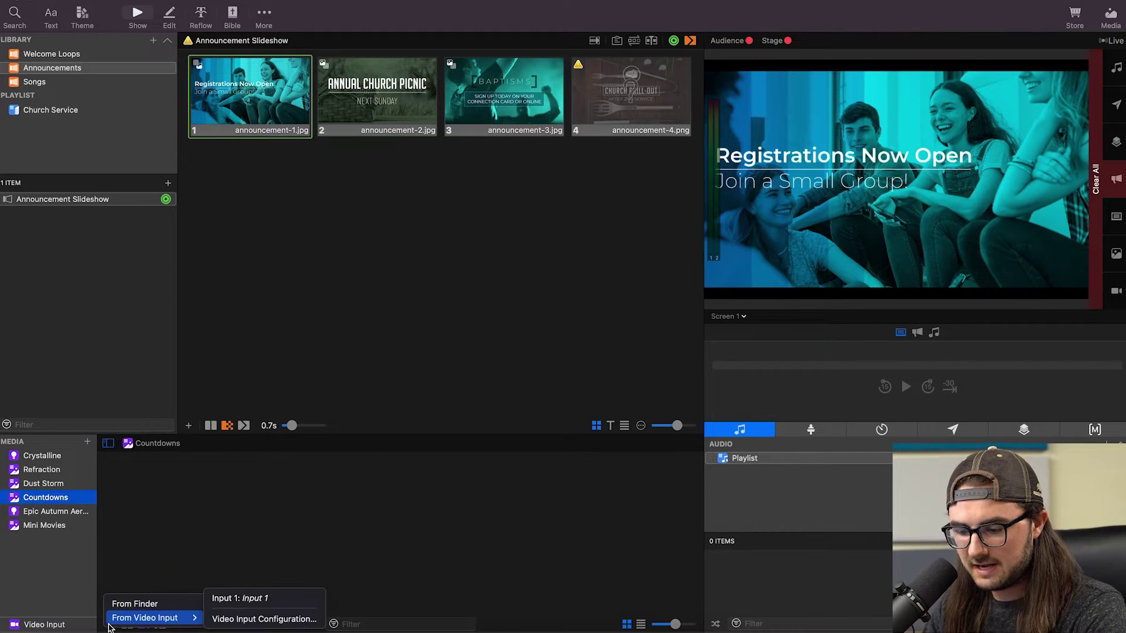
pyautogui.click(129, 606)
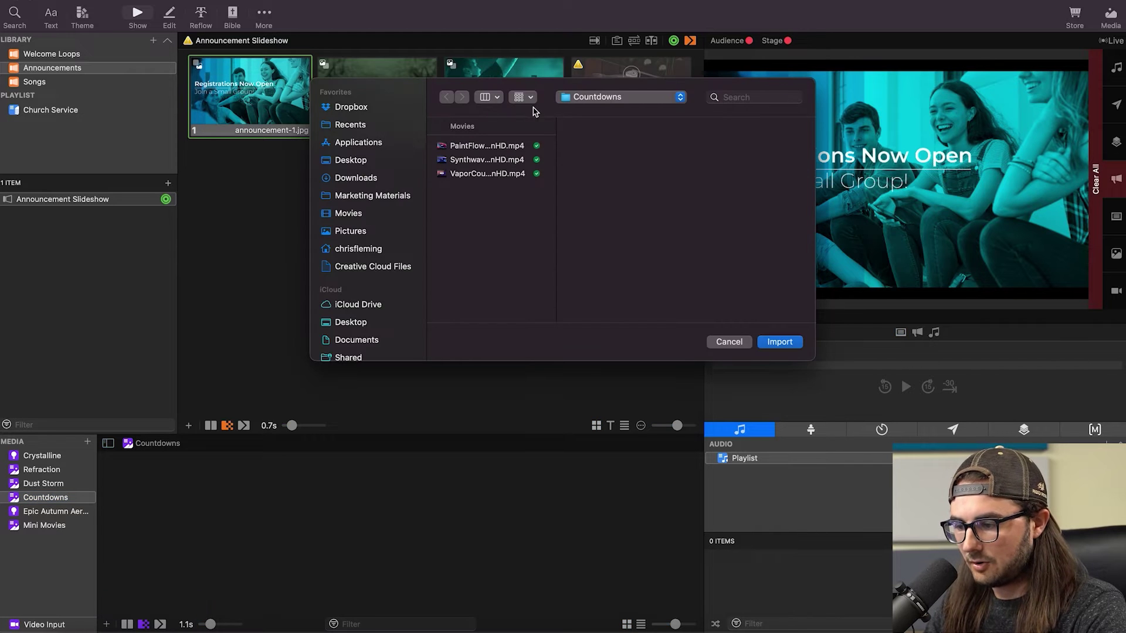
pyautogui.doubleClick(477, 149)
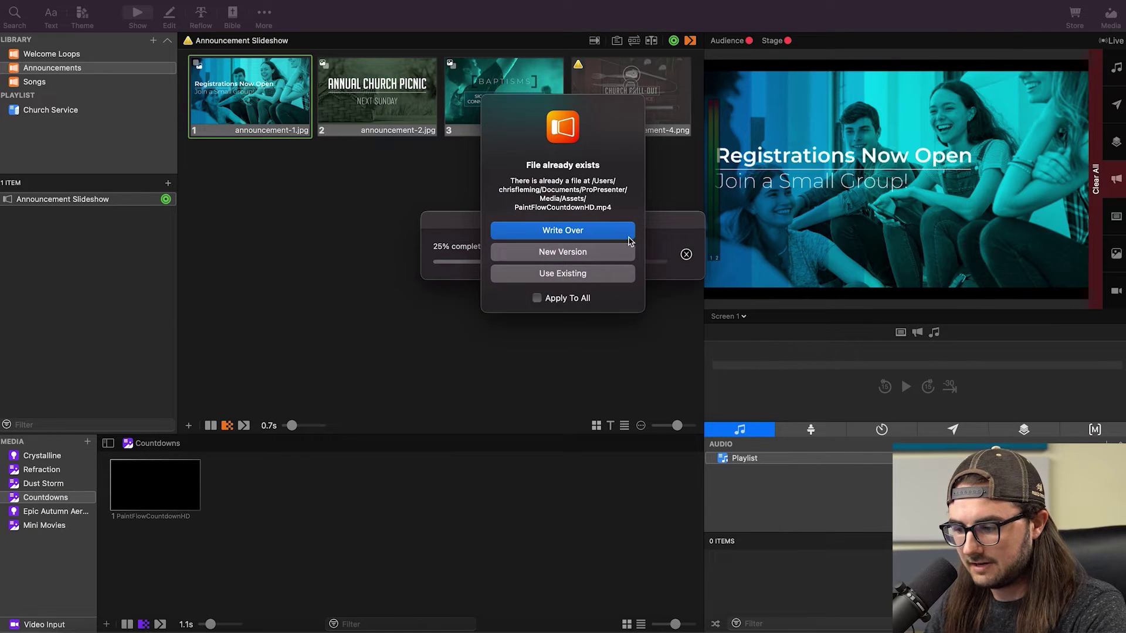
pyautogui.click(610, 235)
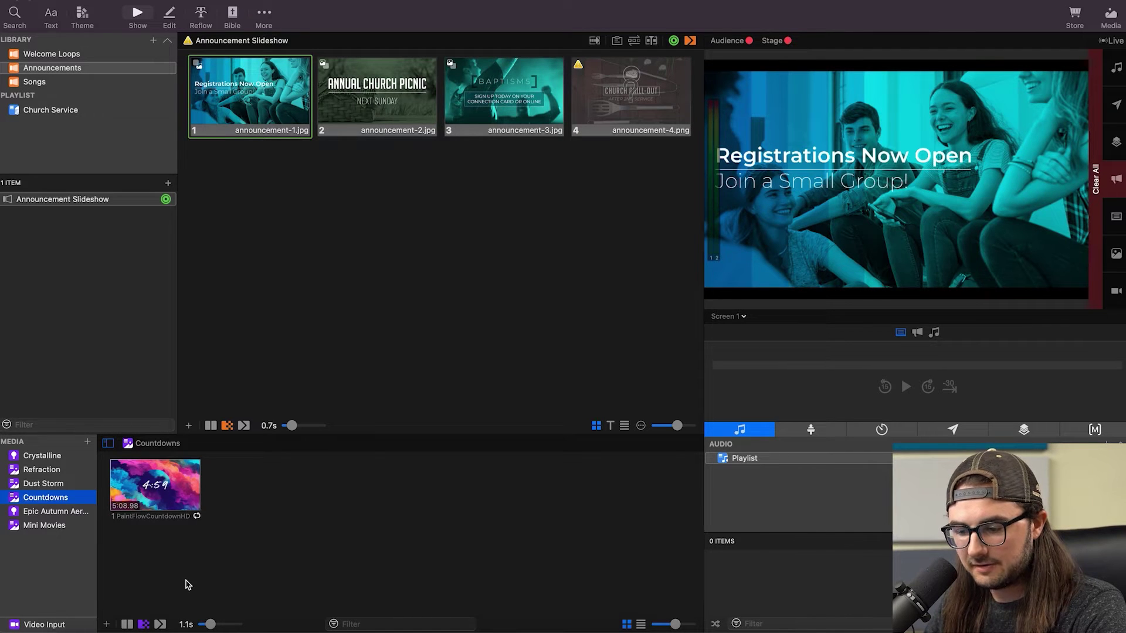
pyautogui.click(155, 486)
pyautogui.click(156, 487)
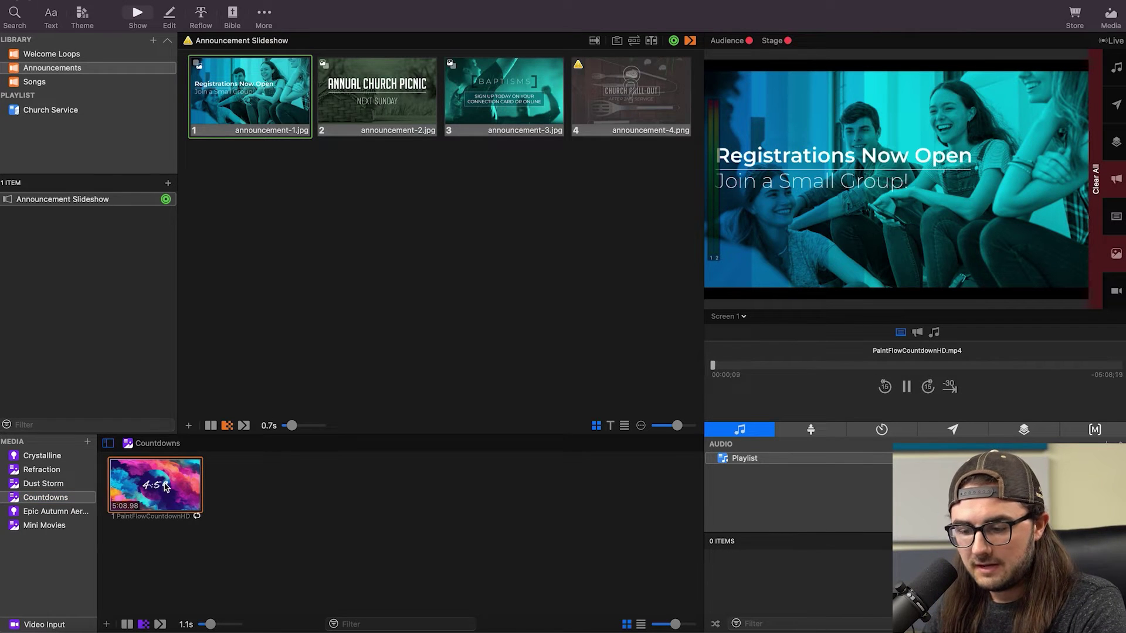
pyautogui.rightClick(168, 490)
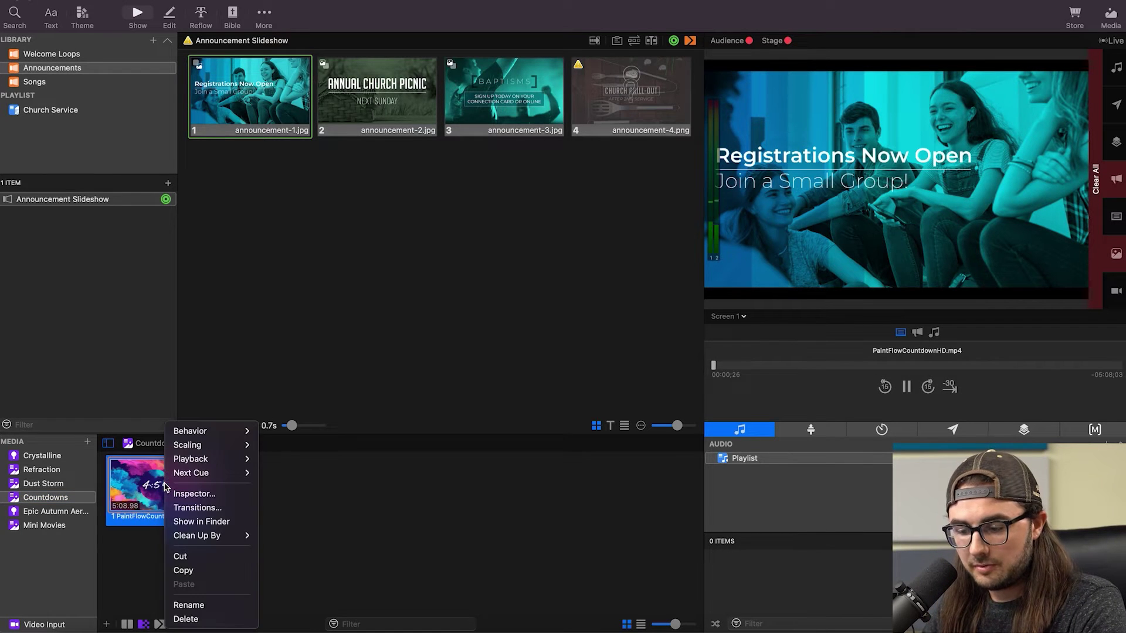
# Step: In the video's Inspector, set the In point to 00:02:00;22 near the 3-minute mark
pyautogui.click(193, 494)
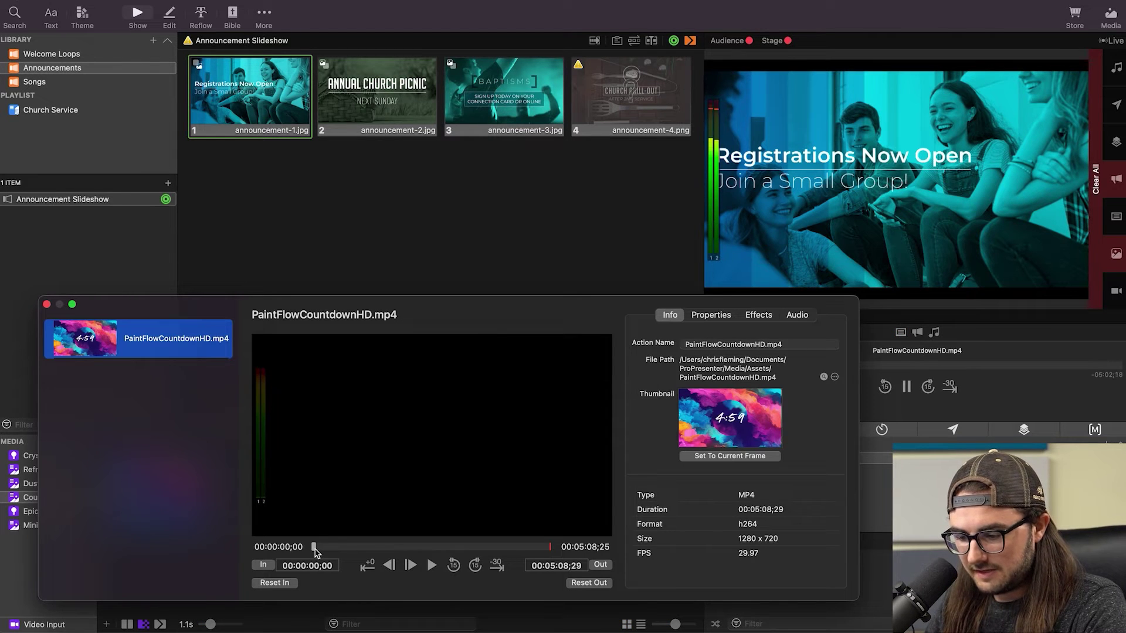
pyautogui.moveTo(315, 548); pyautogui.dragTo(403, 548)
pyautogui.click(431, 566)
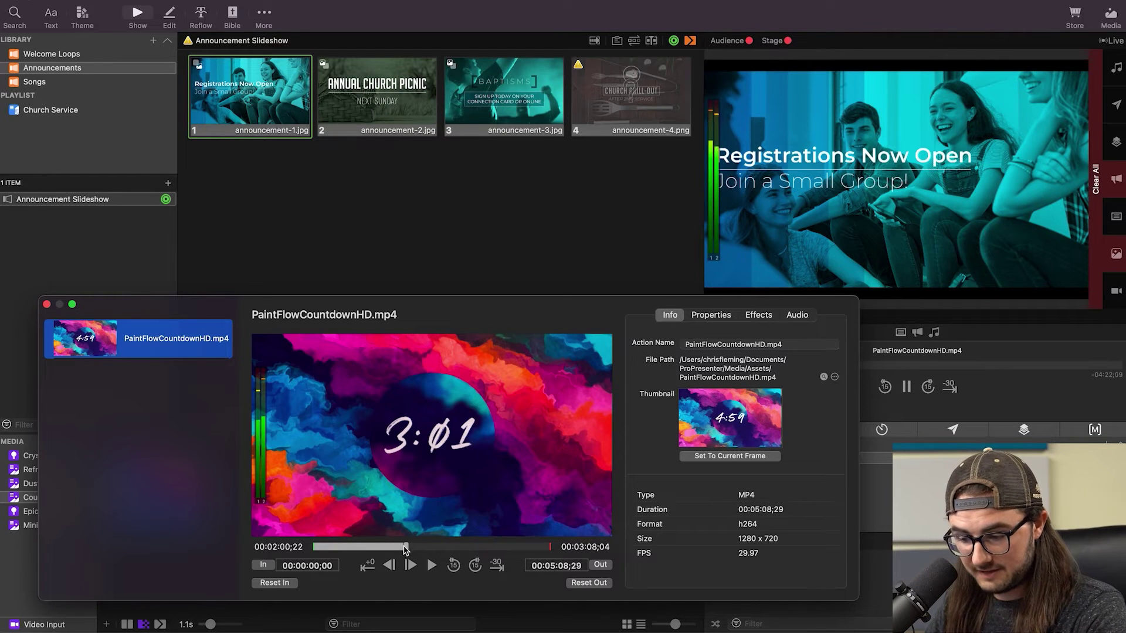
pyautogui.click(263, 566)
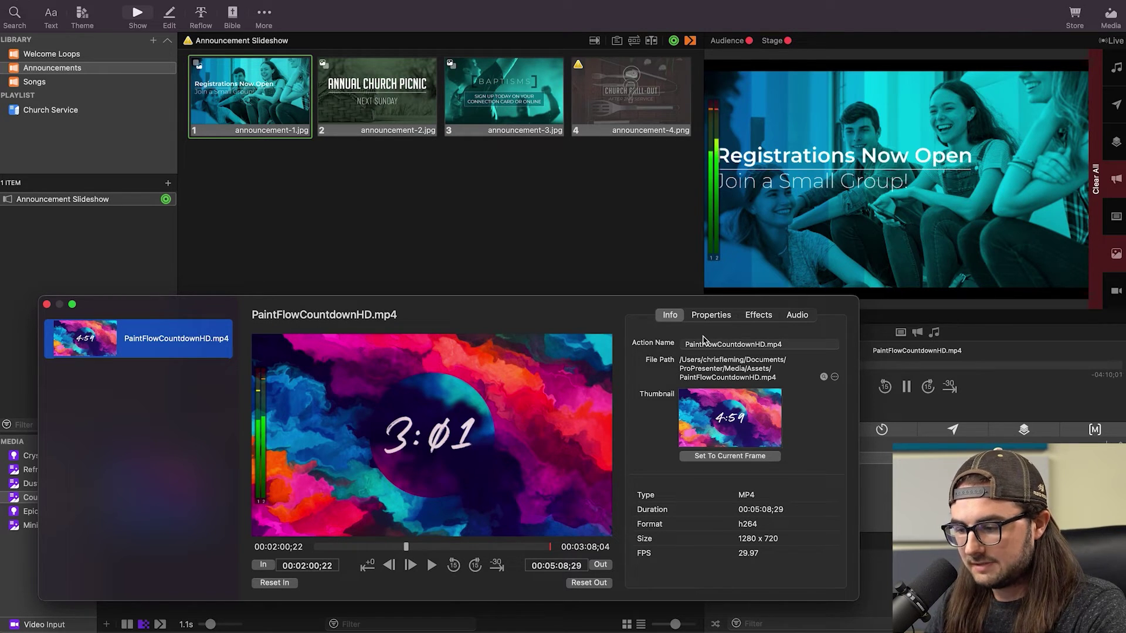
# Step: Set the countdown video's Playback Behavior to Stop instead of looping
pyautogui.click(713, 317)
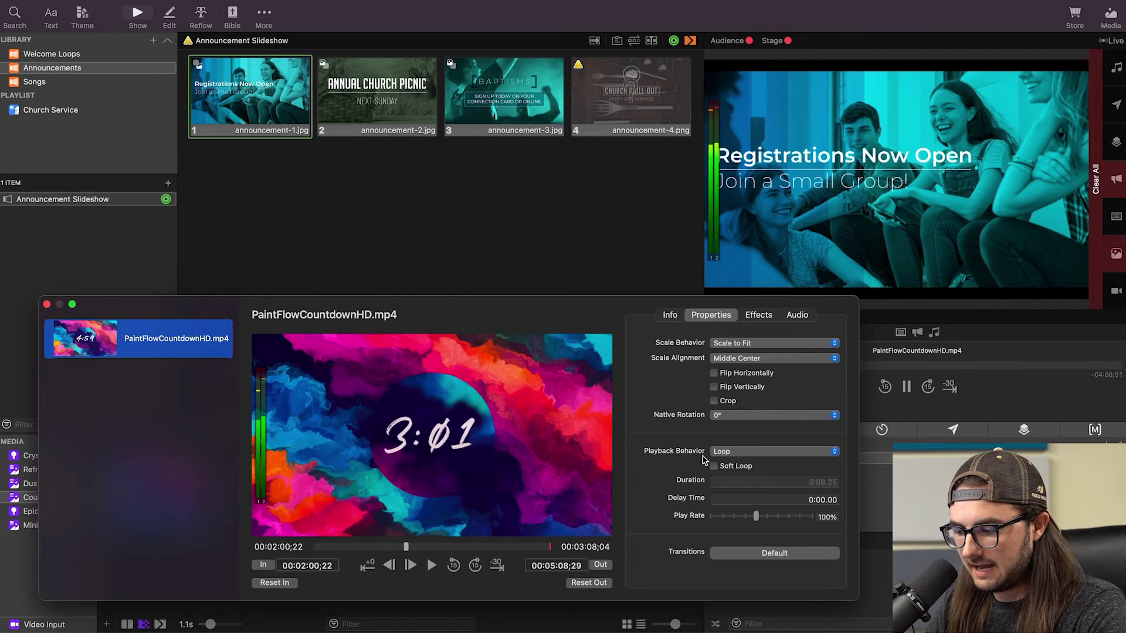
pyautogui.click(735, 453)
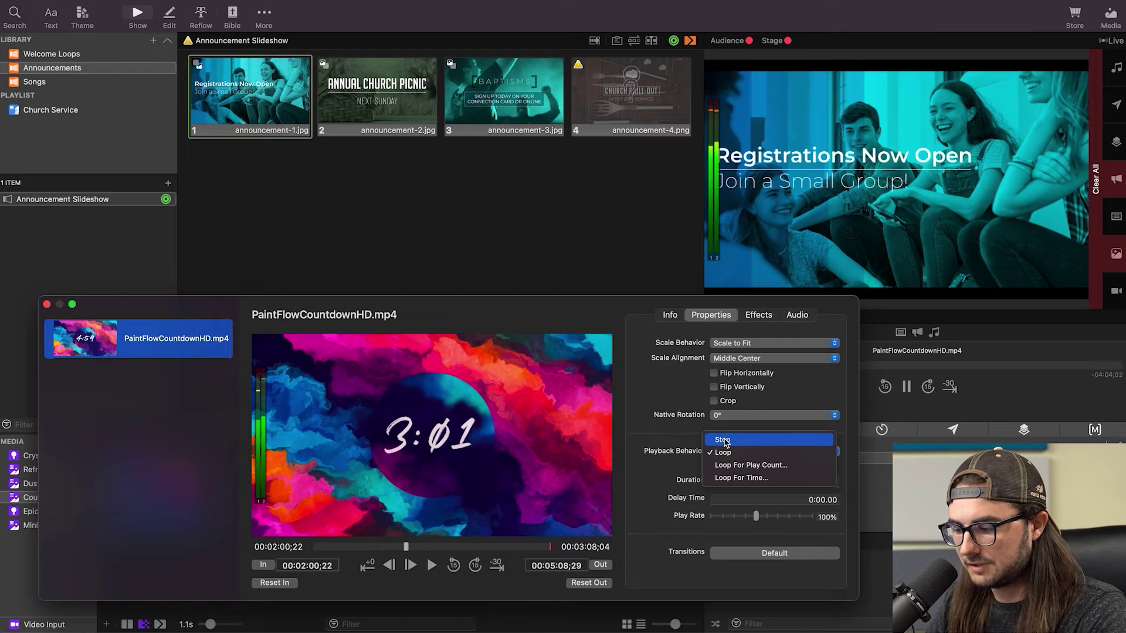
pyautogui.click(724, 441)
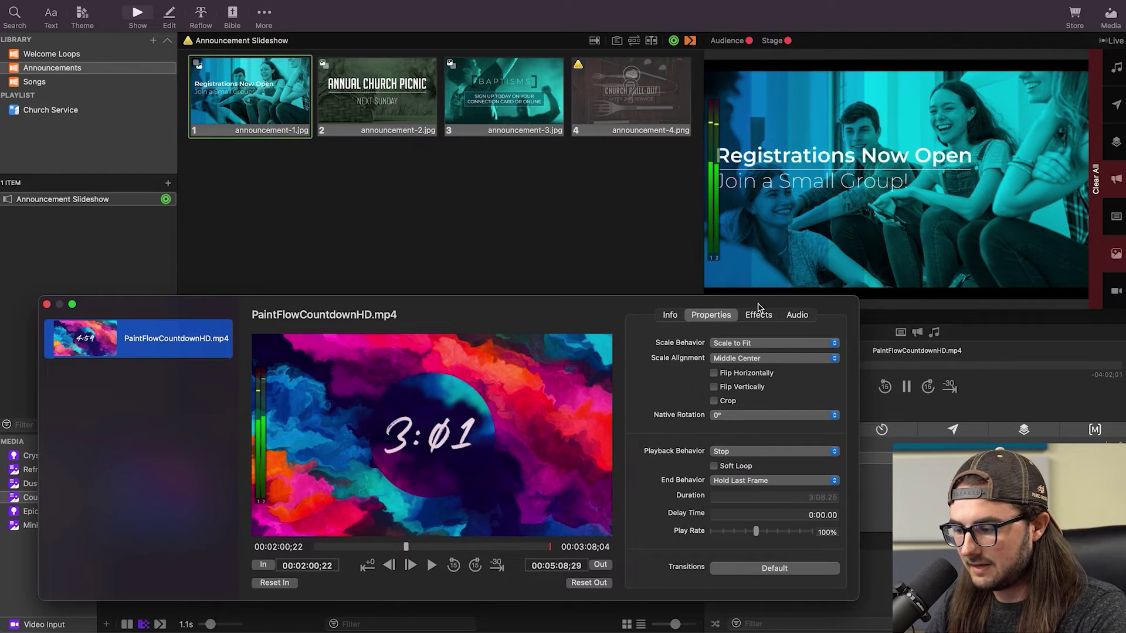
# Step: Give the video an audio fade-in of about 3 seconds and close the Inspector
pyautogui.click(799, 316)
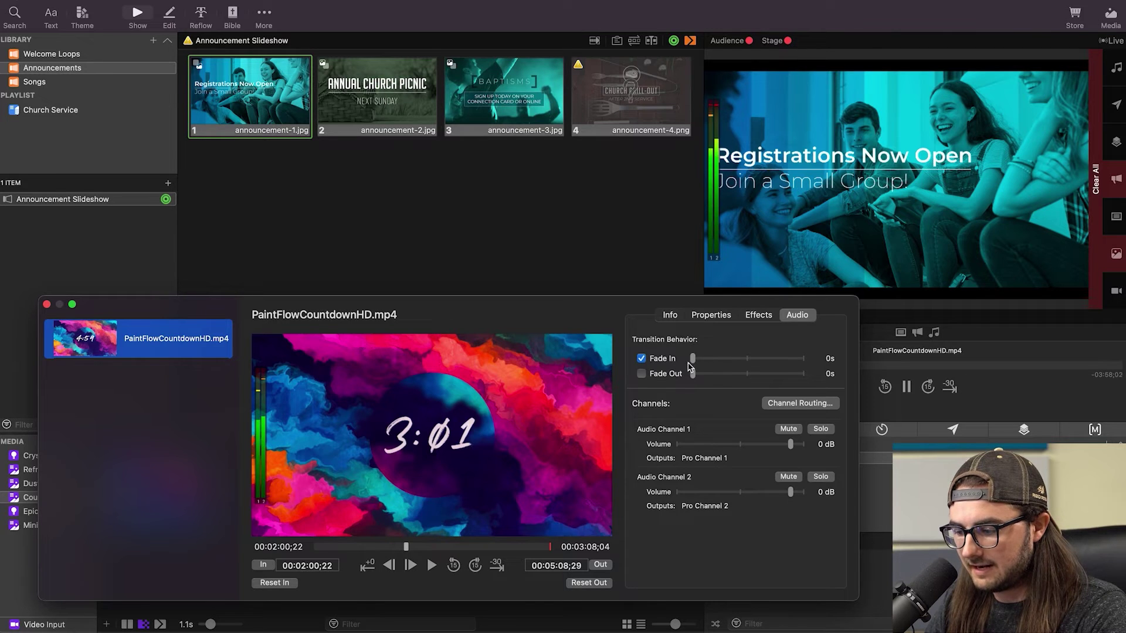
pyautogui.moveTo(694, 365); pyautogui.dragTo(760, 368)
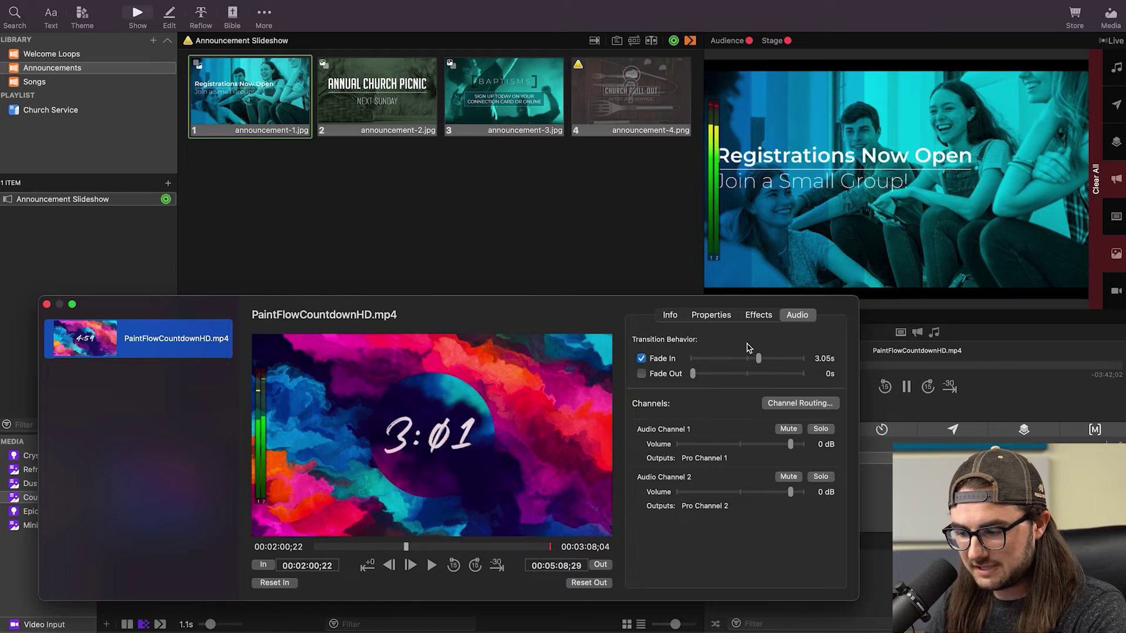
pyautogui.click(47, 305)
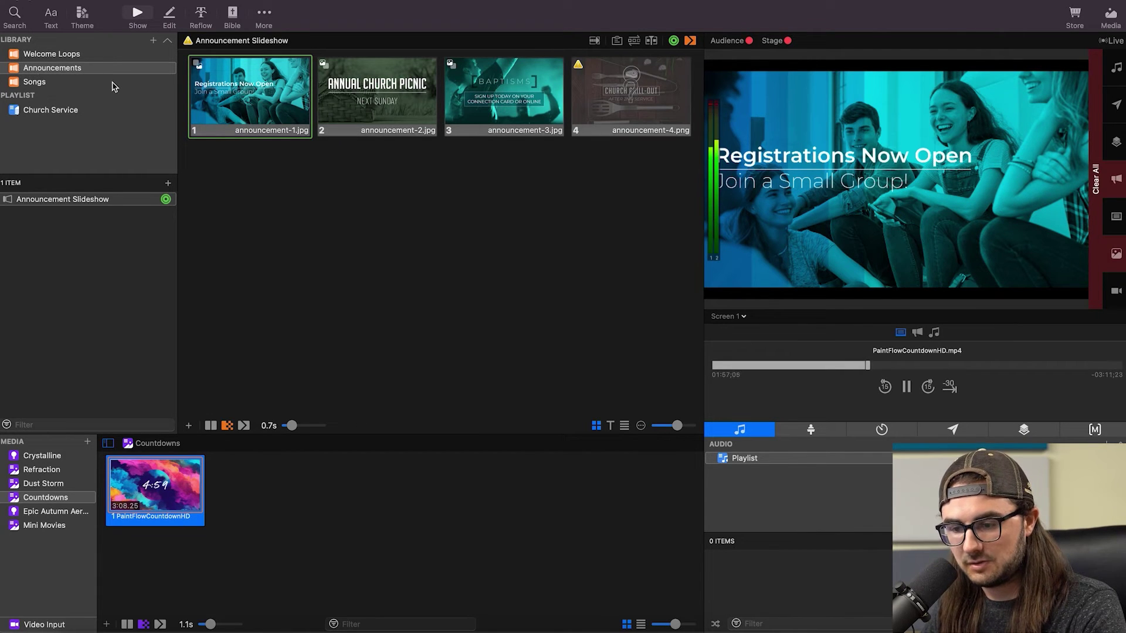
# Step: Add a Countdown presentation to the Announcements library with PaintFlowCountdownHD.mp4 as slide 1
pyautogui.click(167, 183)
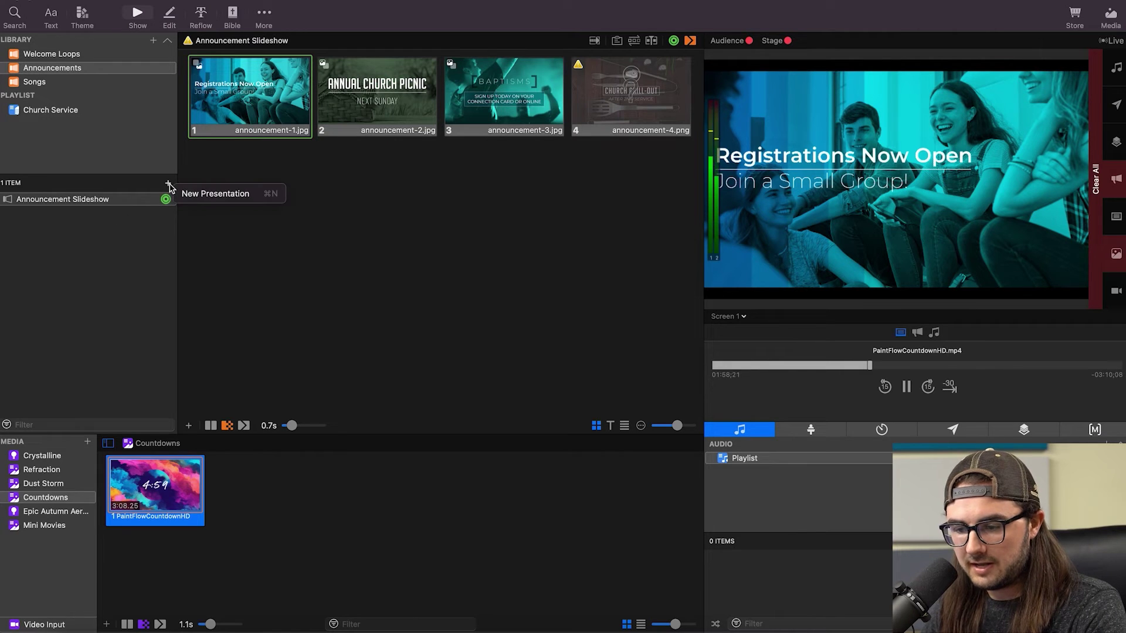
pyautogui.click(201, 197)
pyautogui.write('Countdowns')
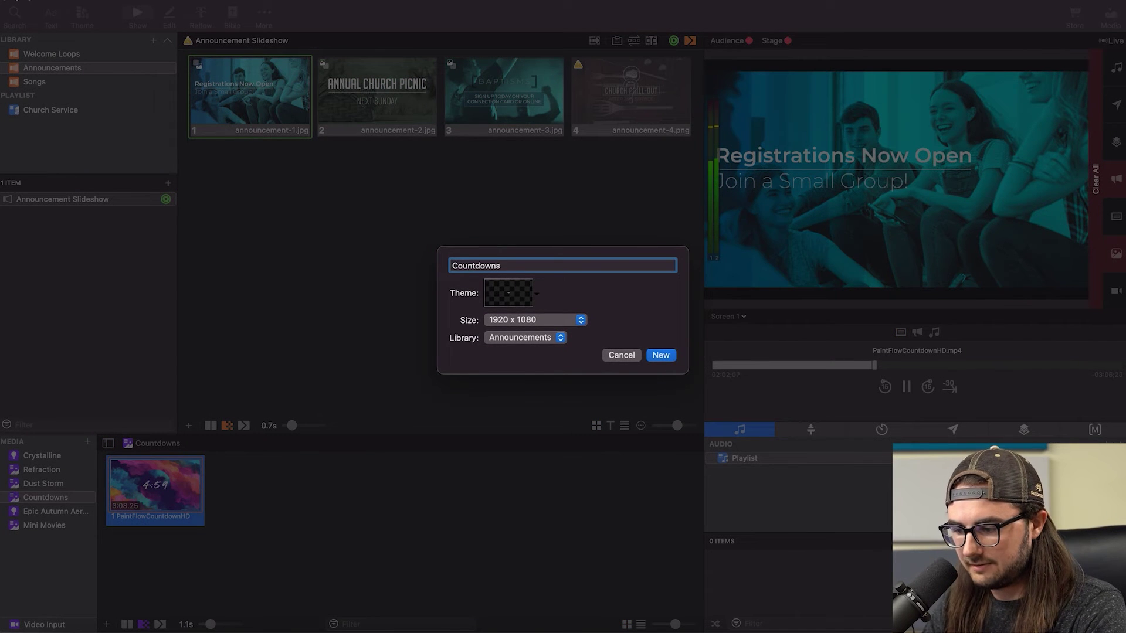
pyautogui.press('BackSpace')
pyautogui.click(661, 355)
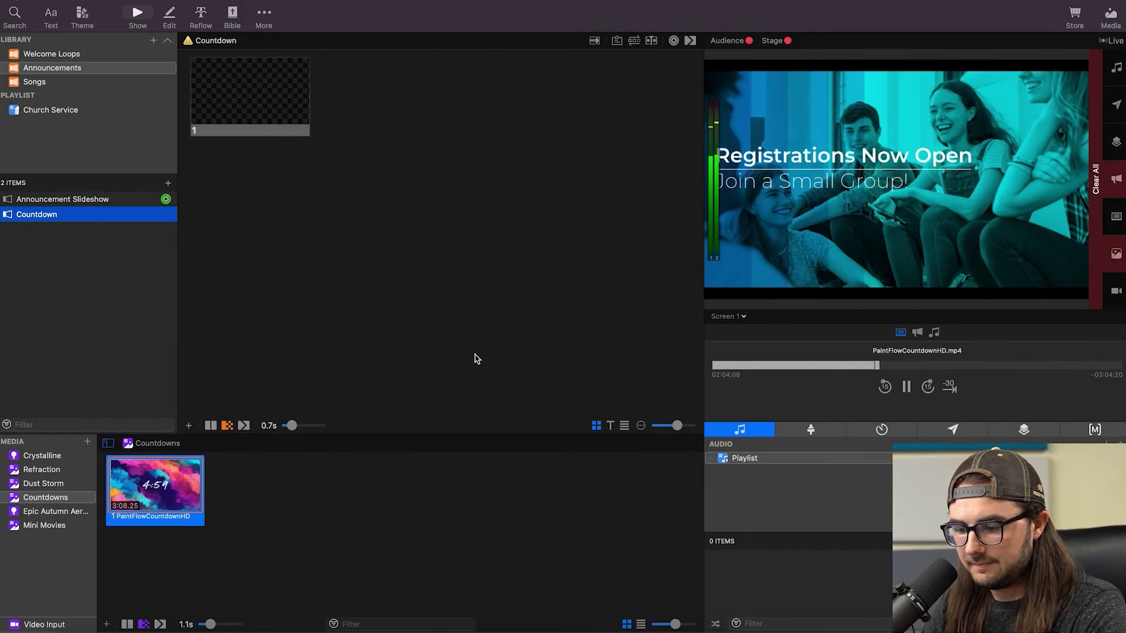
pyautogui.moveTo(160, 486)
pyautogui.mouseDown()
pyautogui.moveTo(170, 492)
pyautogui.moveTo(237, 108)
pyautogui.mouseUp()
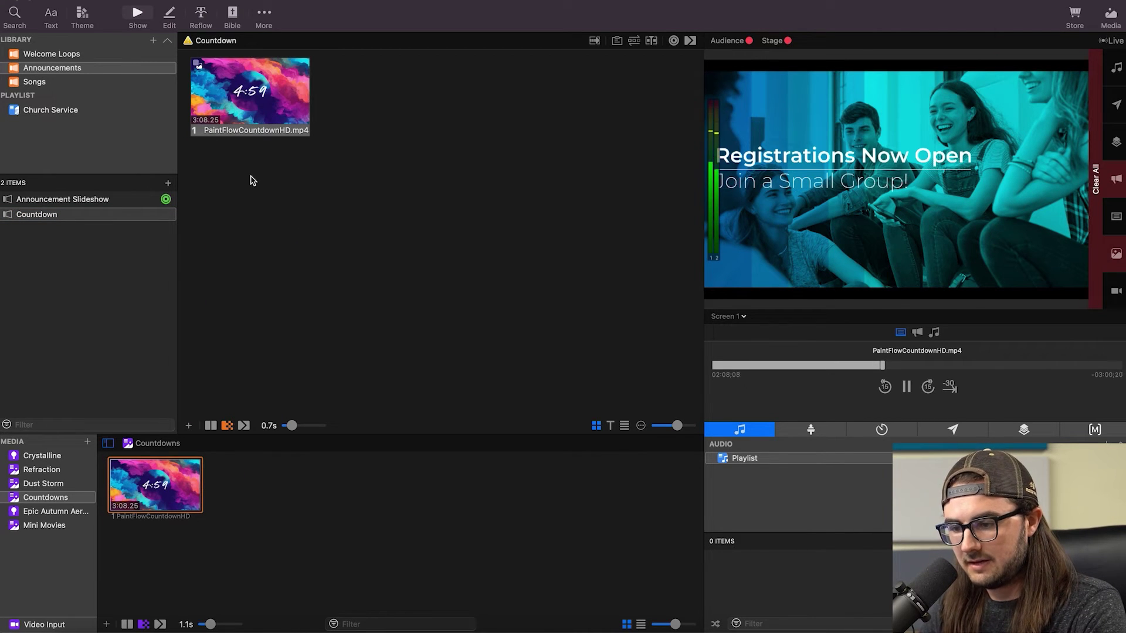
# Step: Take the Countdown slide live, clear the Announcements layer, then Clear All to black
pyautogui.click(266, 104)
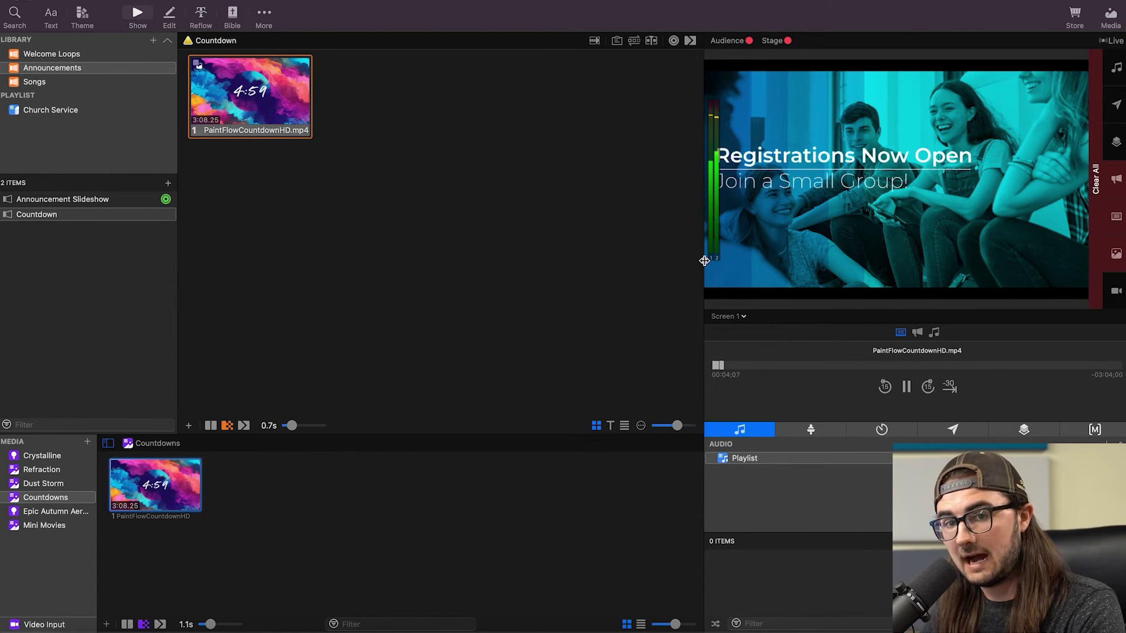
pyautogui.click(82, 202)
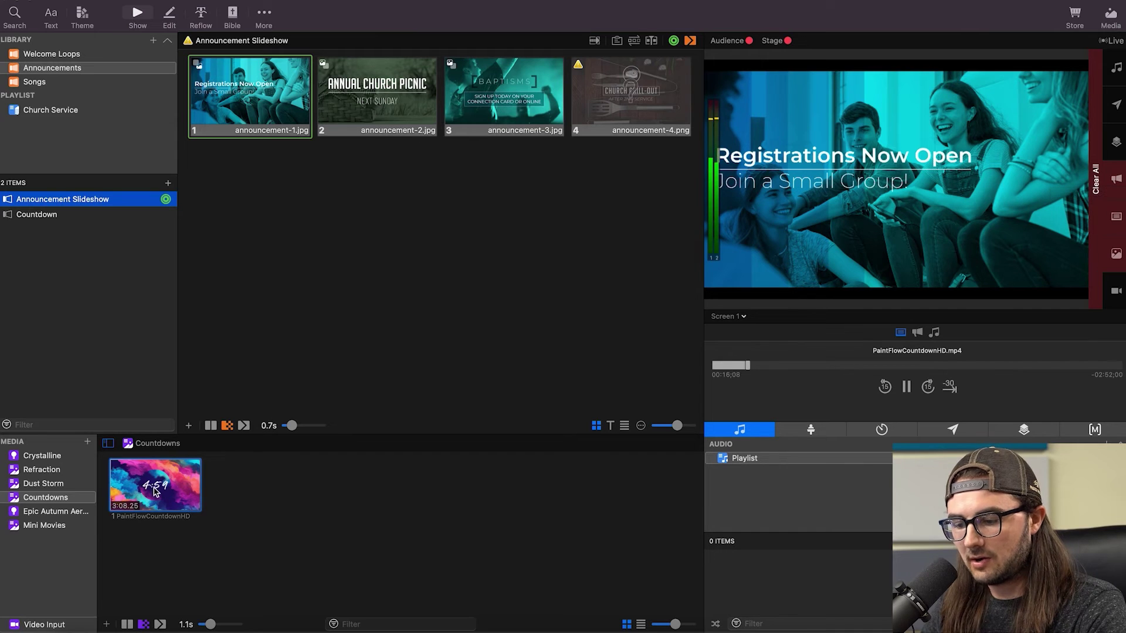
pyautogui.click(43, 215)
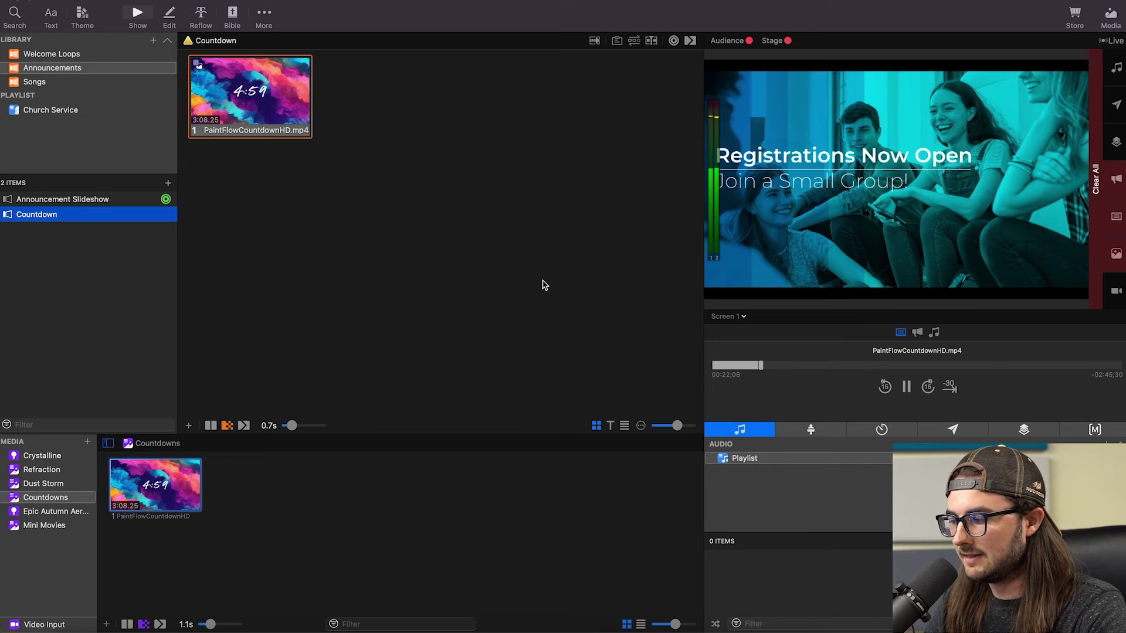
pyautogui.click(1117, 183)
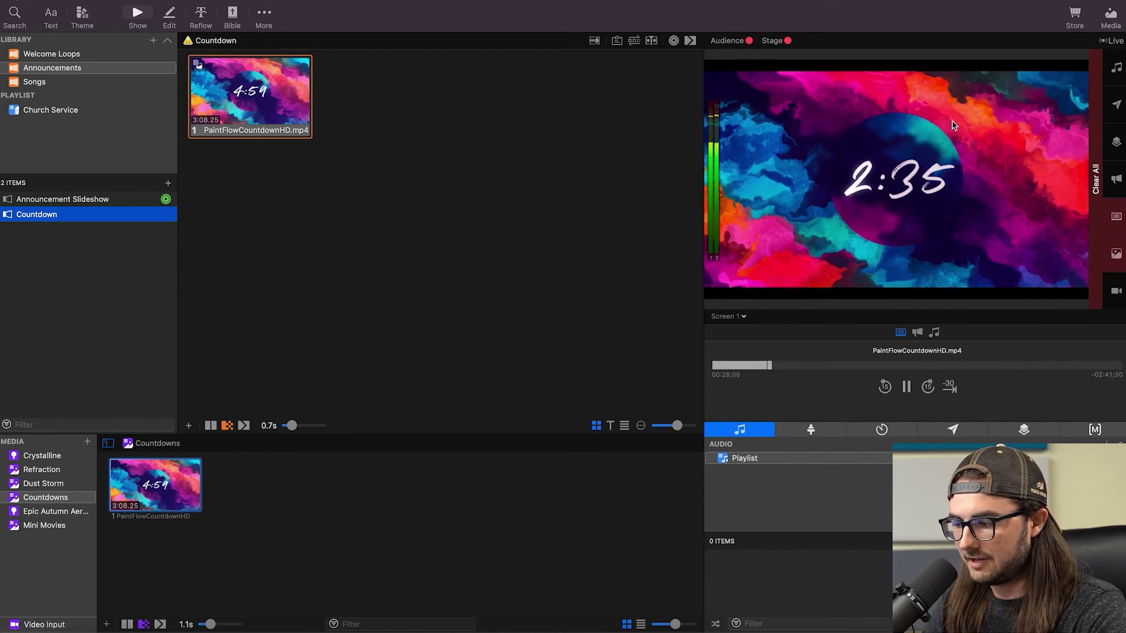
pyautogui.click(1094, 186)
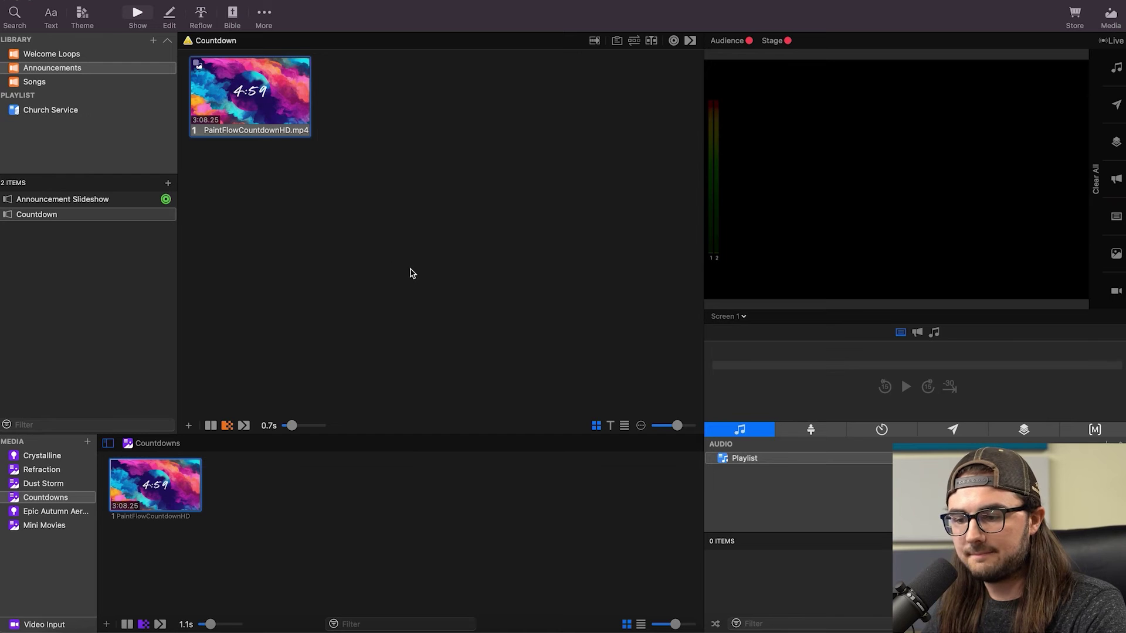
# Step: Add a Clear > Announcement action to the countdown video slide
pyautogui.rightClick(244, 100)
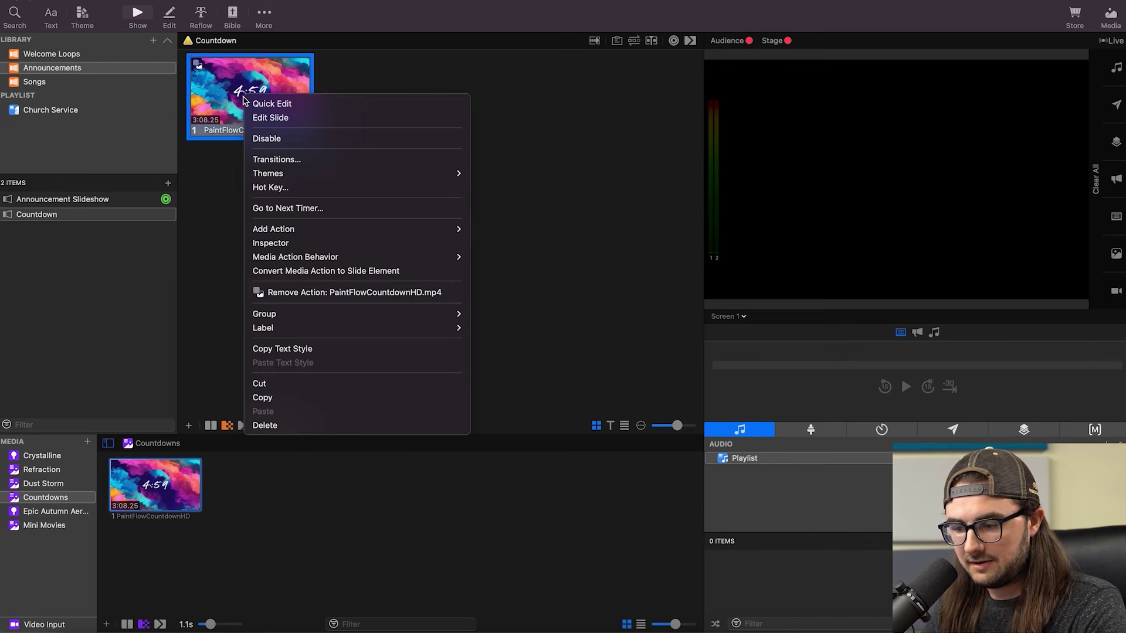
pyautogui.moveTo(403, 233)
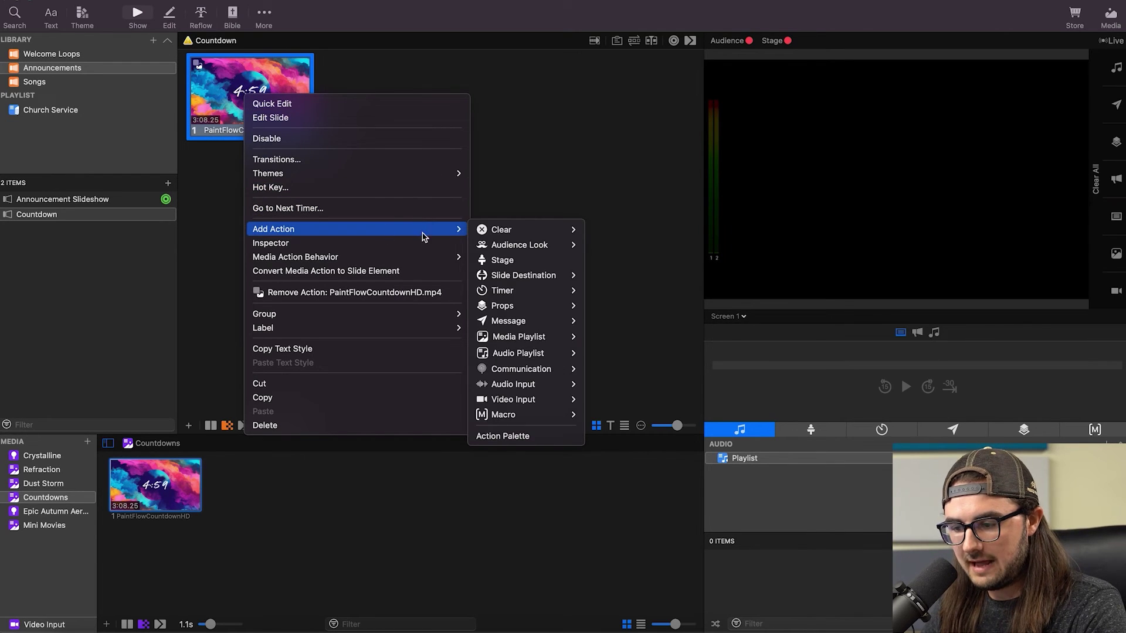
pyautogui.moveTo(508, 235)
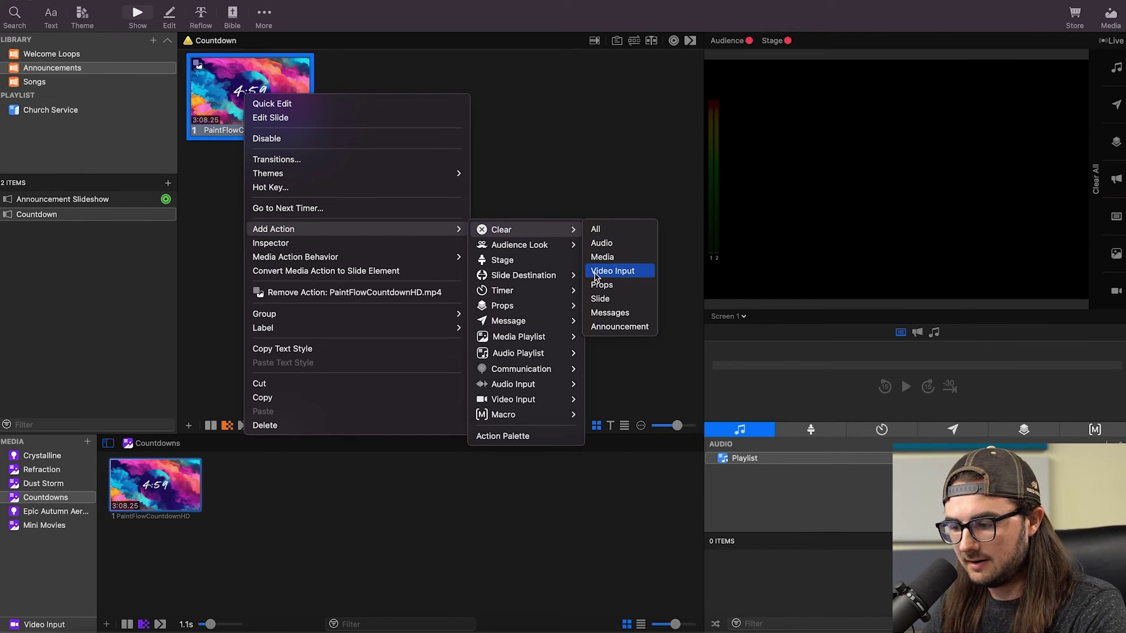
pyautogui.click(603, 327)
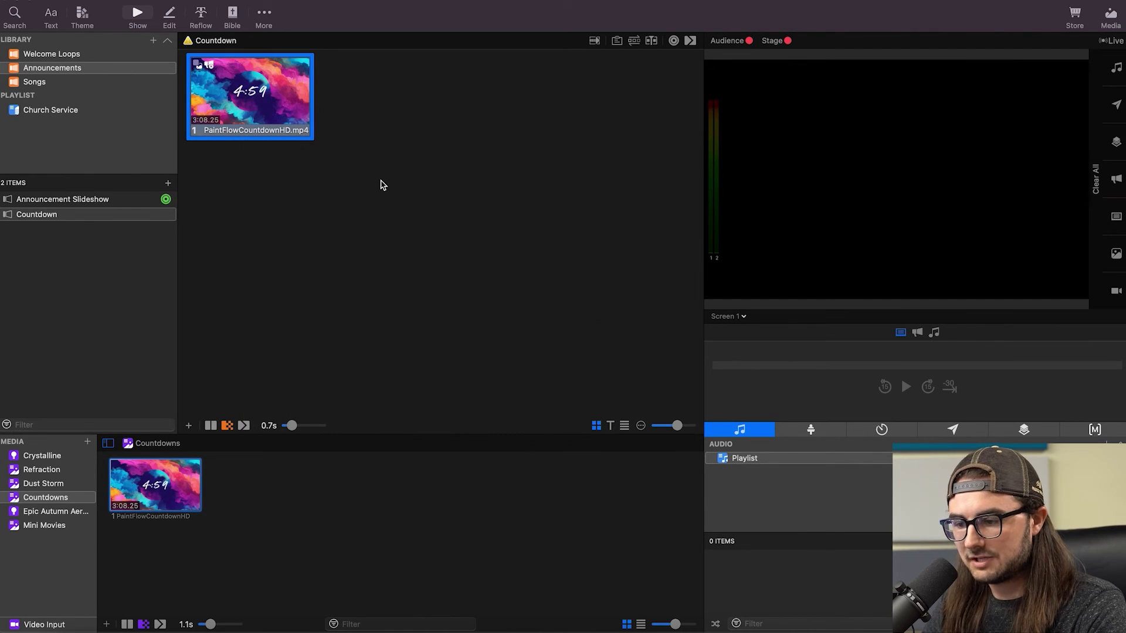
# Step: Verify the slide's action in its menu, then return to the Announcement Slideshow
pyautogui.rightClick(286, 94)
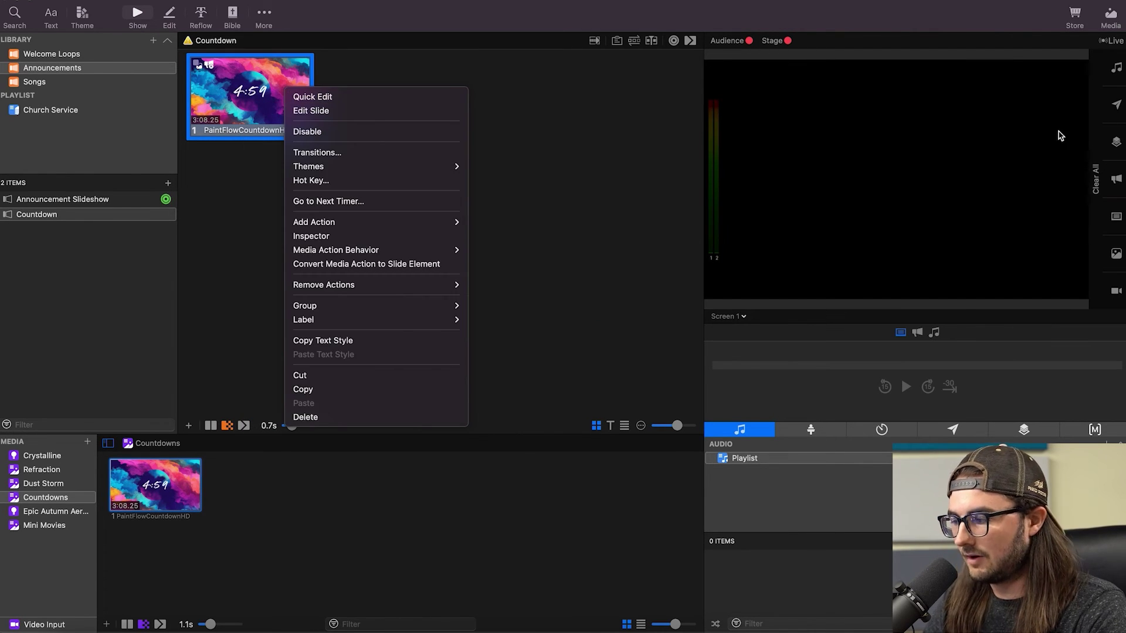
pyautogui.moveTo(402, 221)
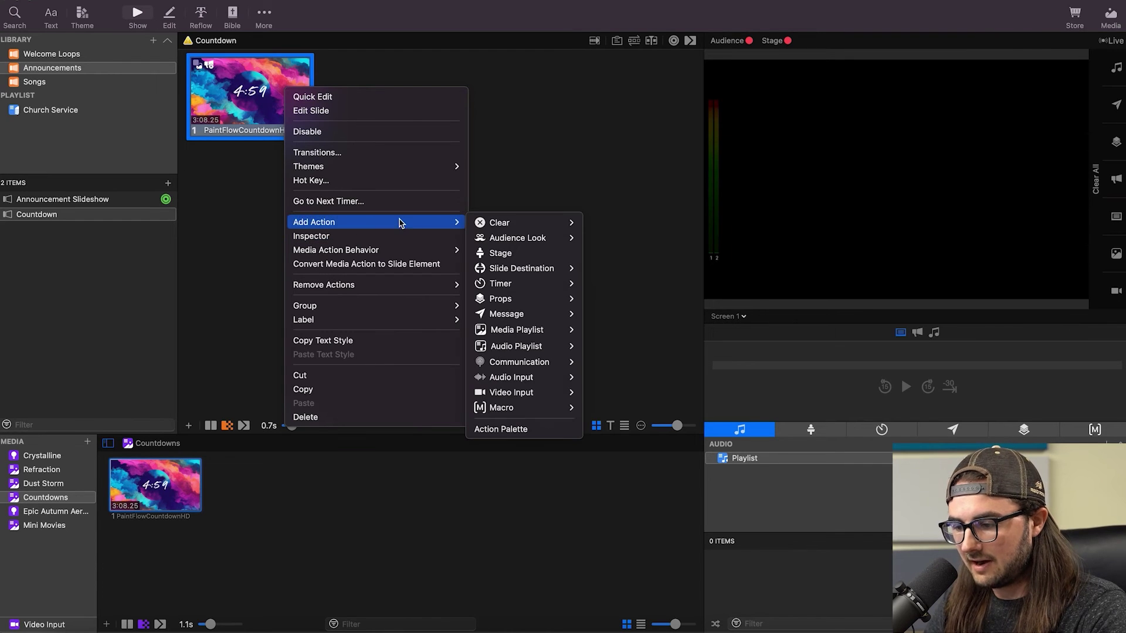
pyautogui.moveTo(527, 222)
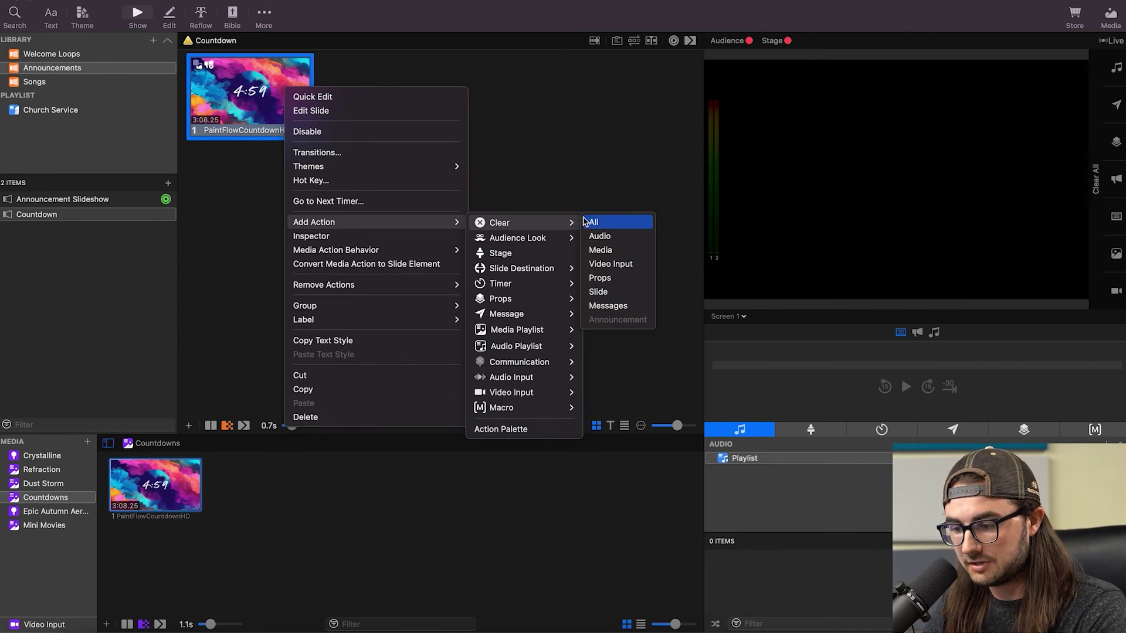
pyautogui.click(551, 120)
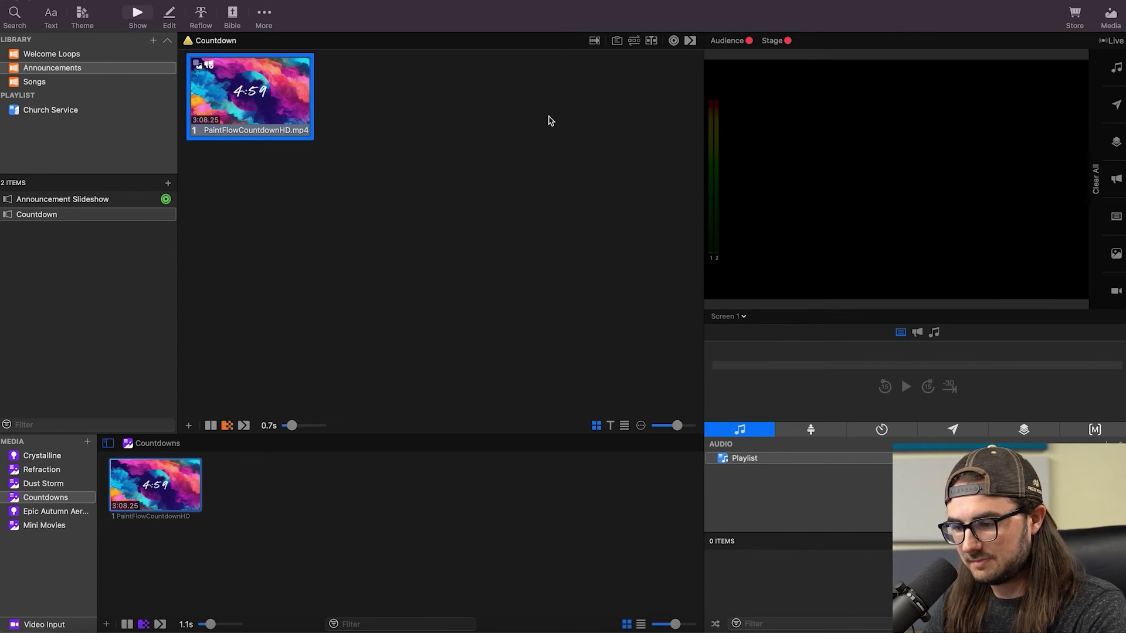
pyautogui.click(98, 203)
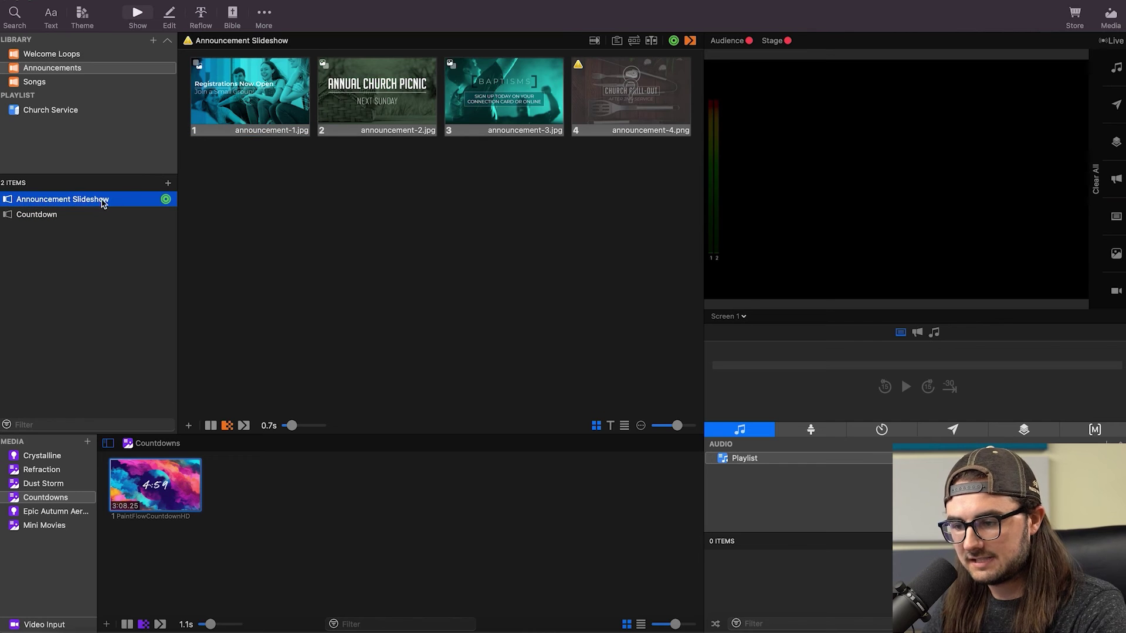
# Step: Put announcement slide 1 live, then trigger the Countdown slide and pause it
pyautogui.click(263, 104)
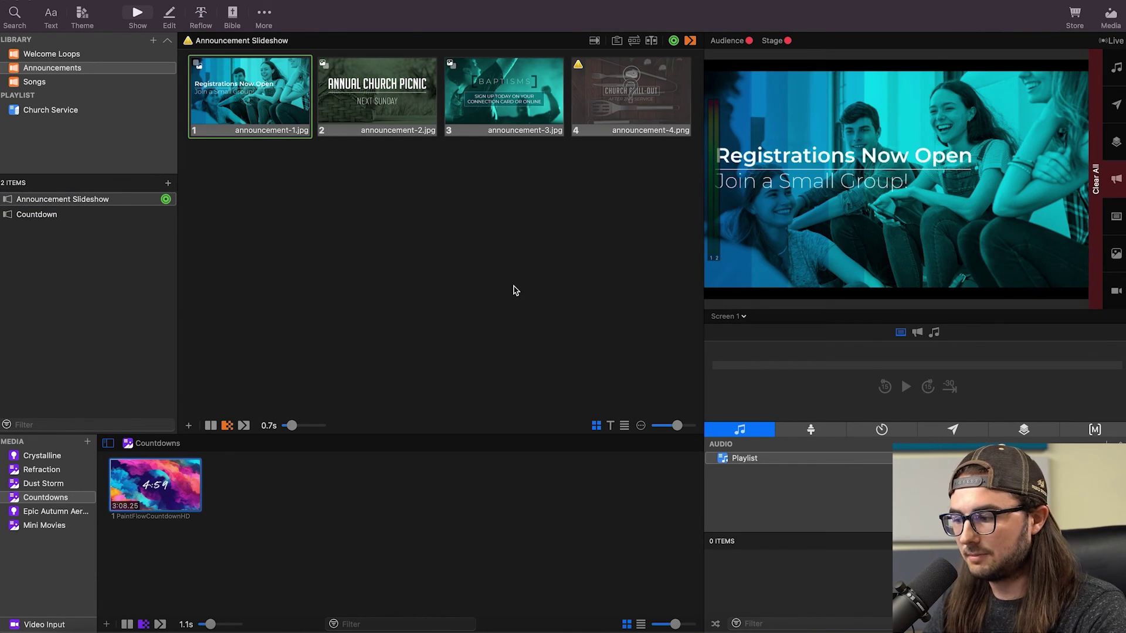
pyautogui.click(90, 217)
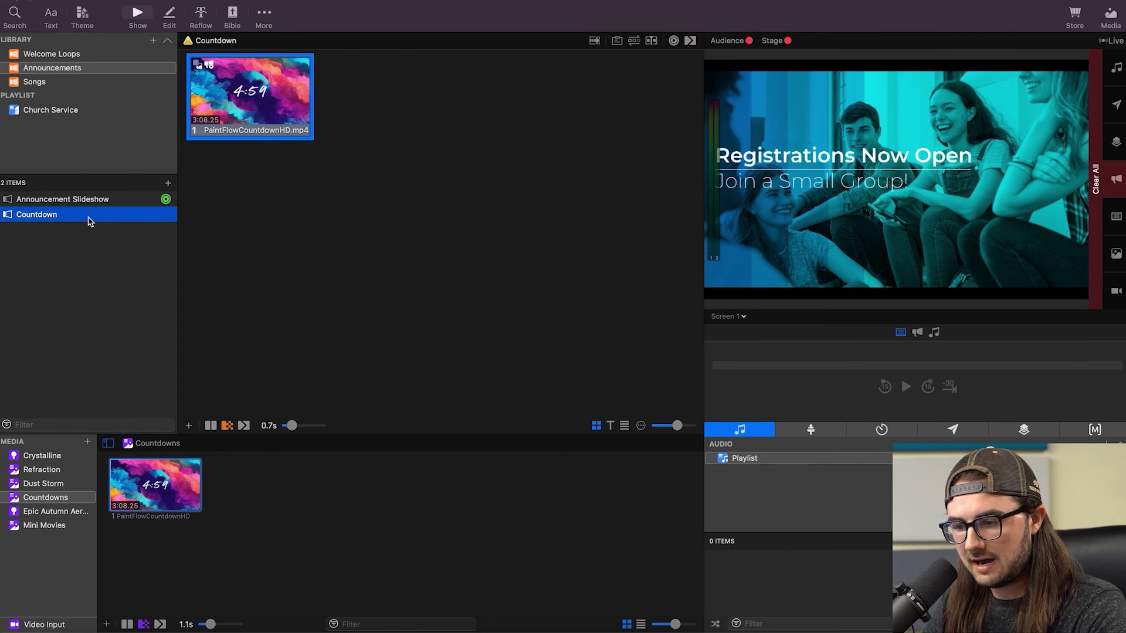
pyautogui.click(264, 112)
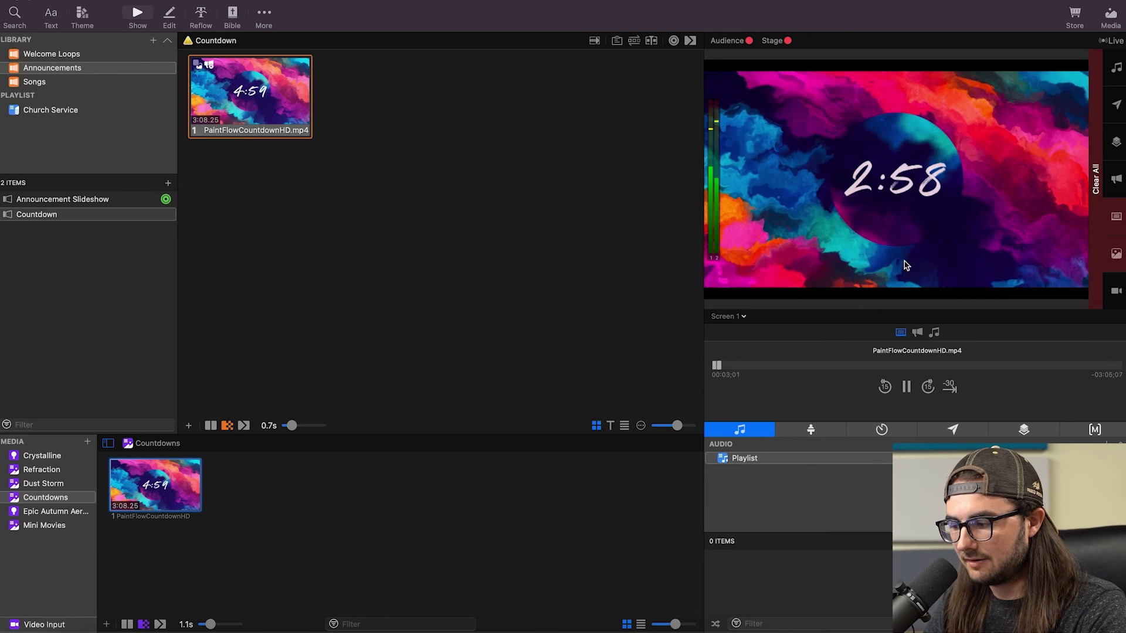
pyautogui.click(906, 387)
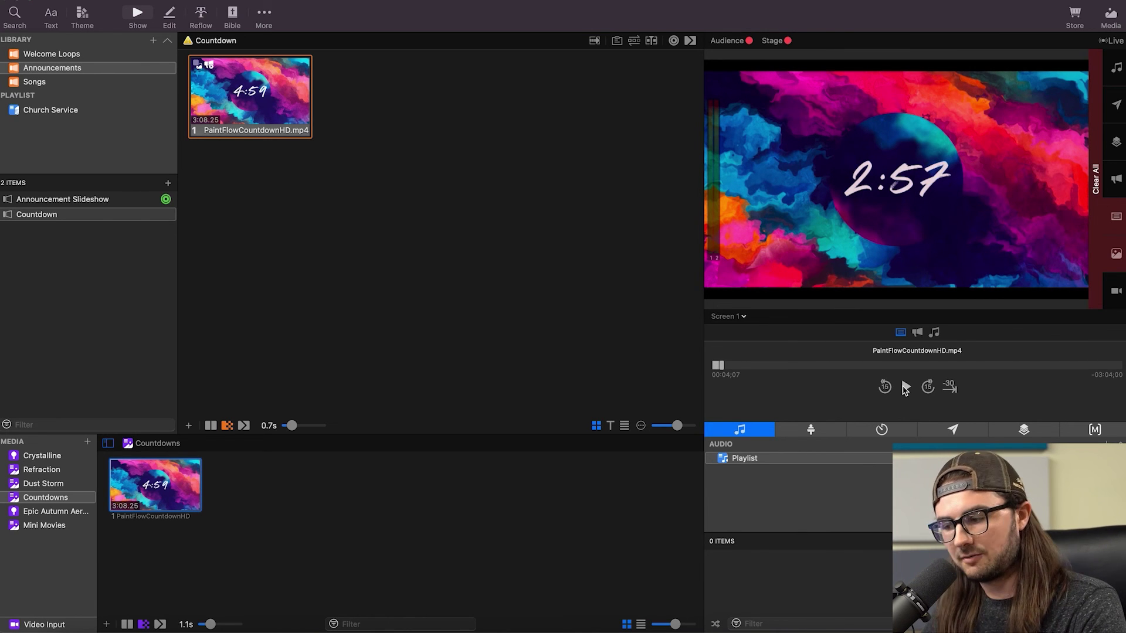
# Step: Clear All, relaunch the announcement, and retrigger Countdown, pausing it at 2:58
pyautogui.click(1095, 179)
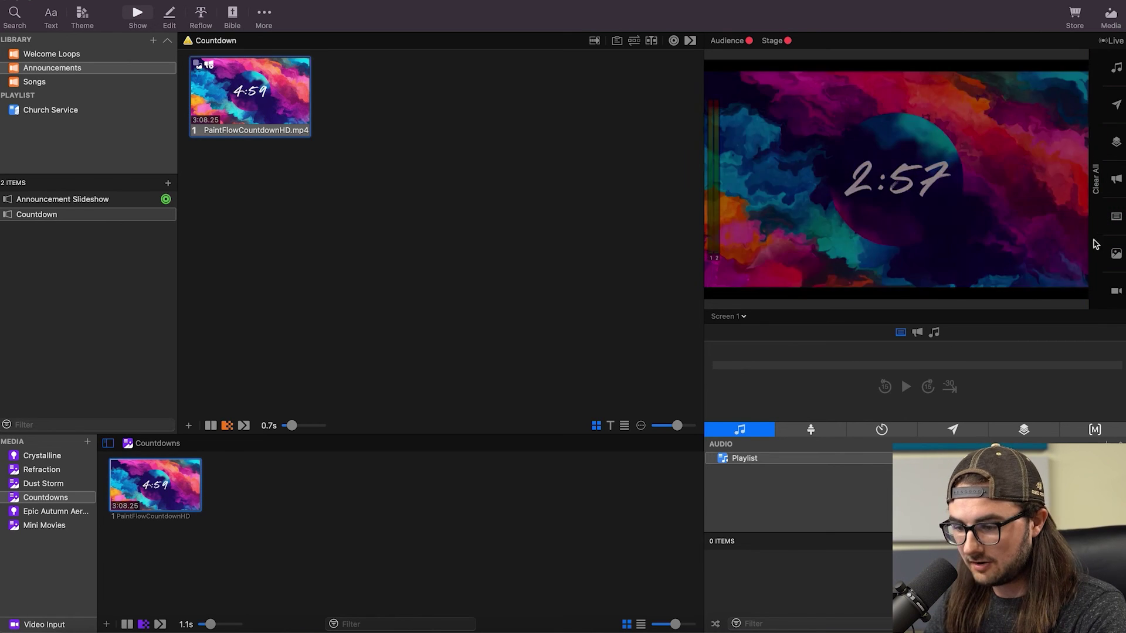
pyautogui.click(84, 202)
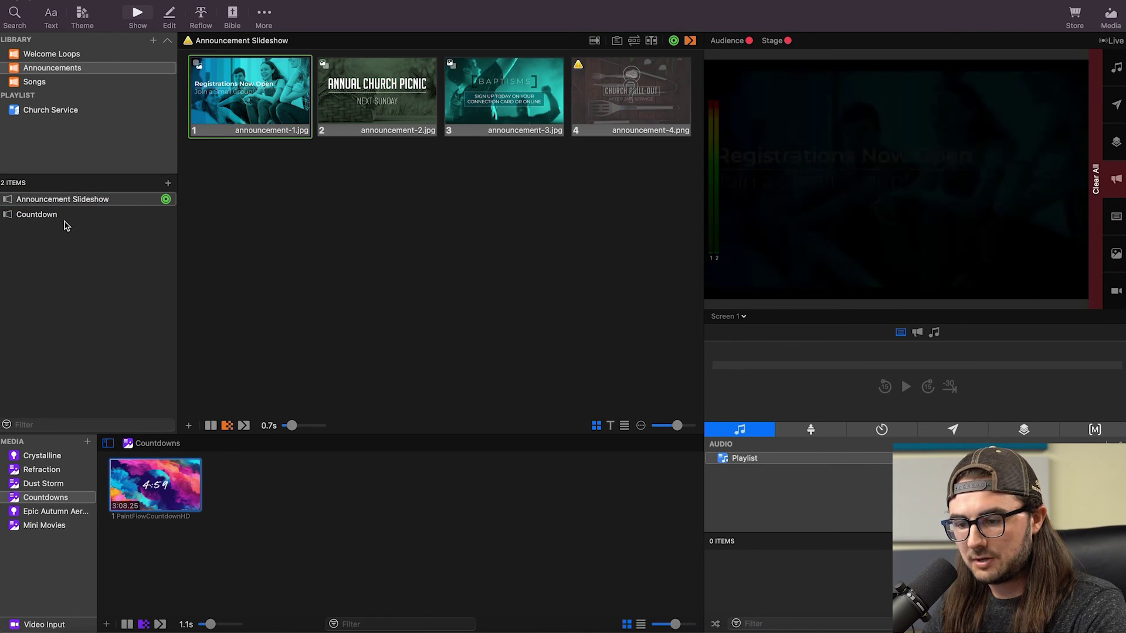
pyautogui.click(61, 215)
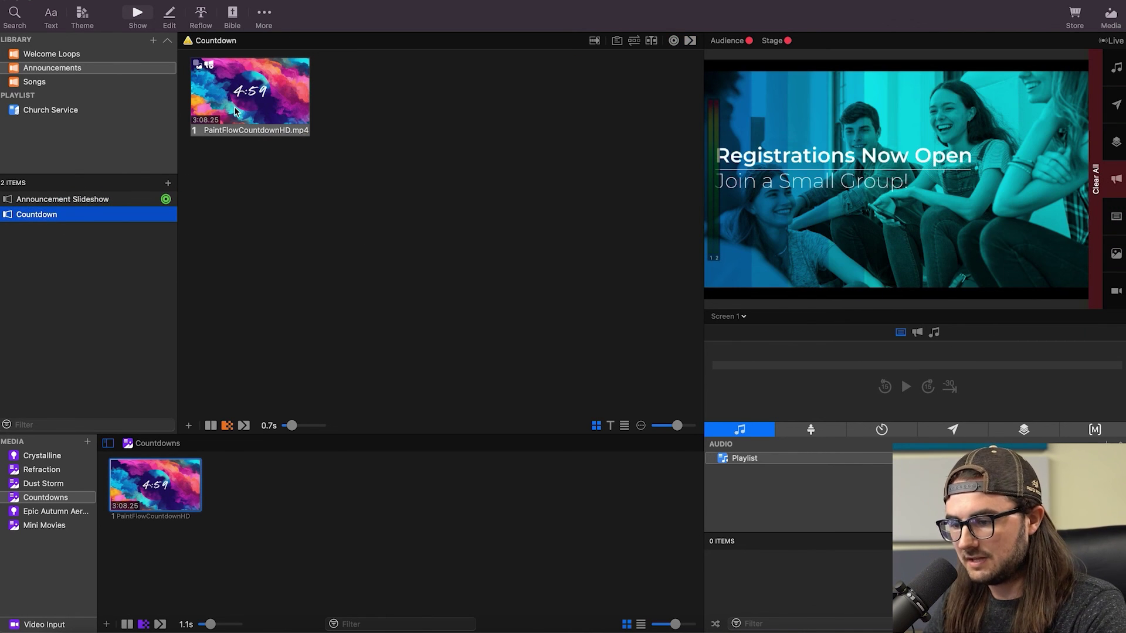
pyautogui.click(283, 96)
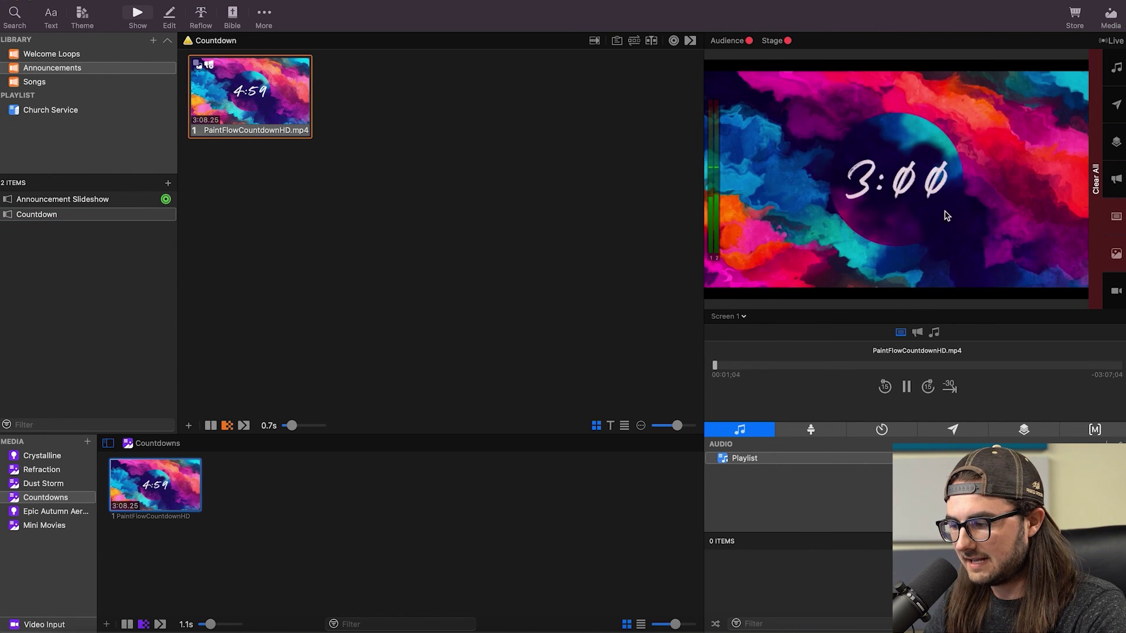
pyautogui.click(906, 387)
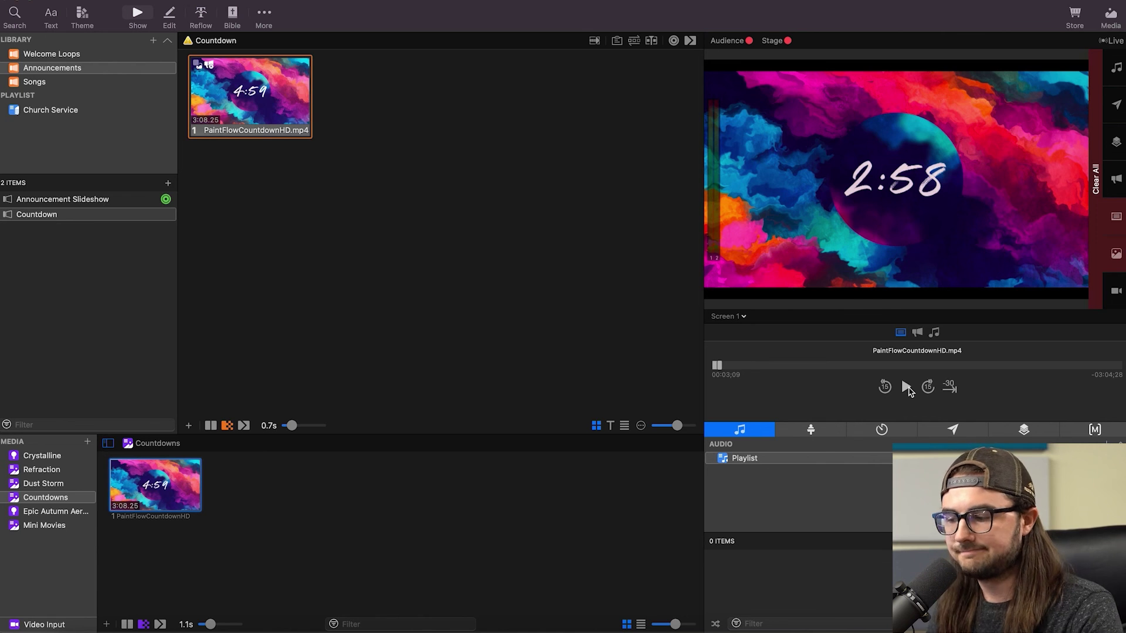